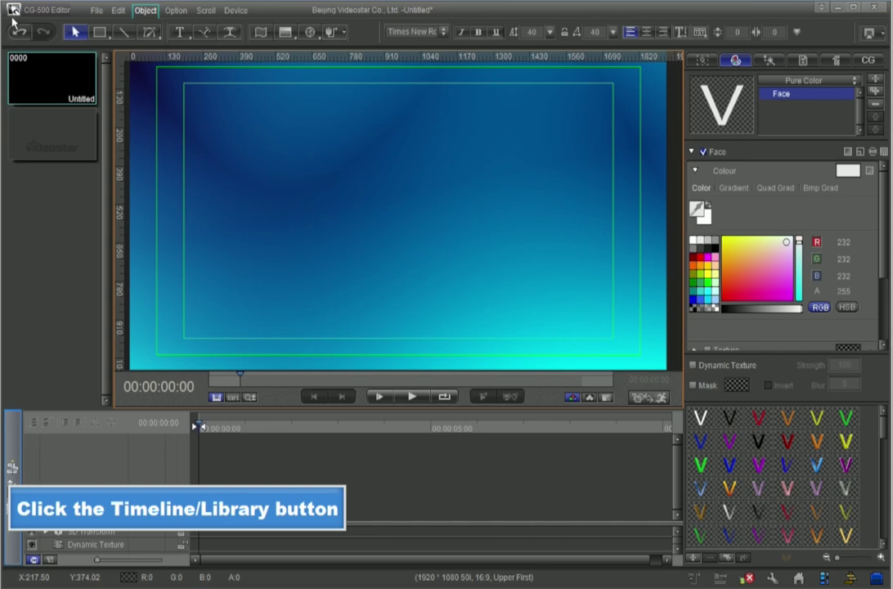
Apply the Untitled news template from the library's CGLayout News category to the empty page
click(11, 486)
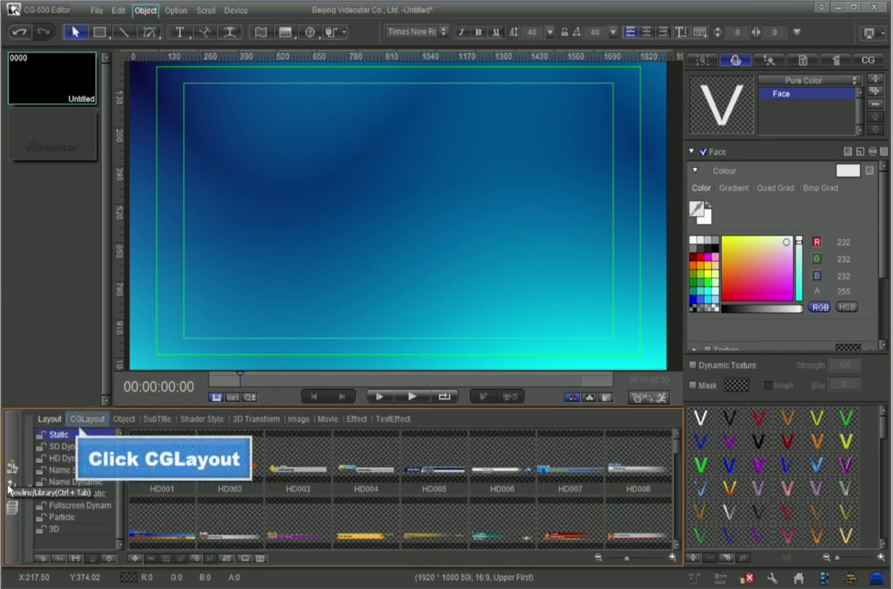
click(86, 418)
drag(677, 462, 677, 496)
click(629, 473)
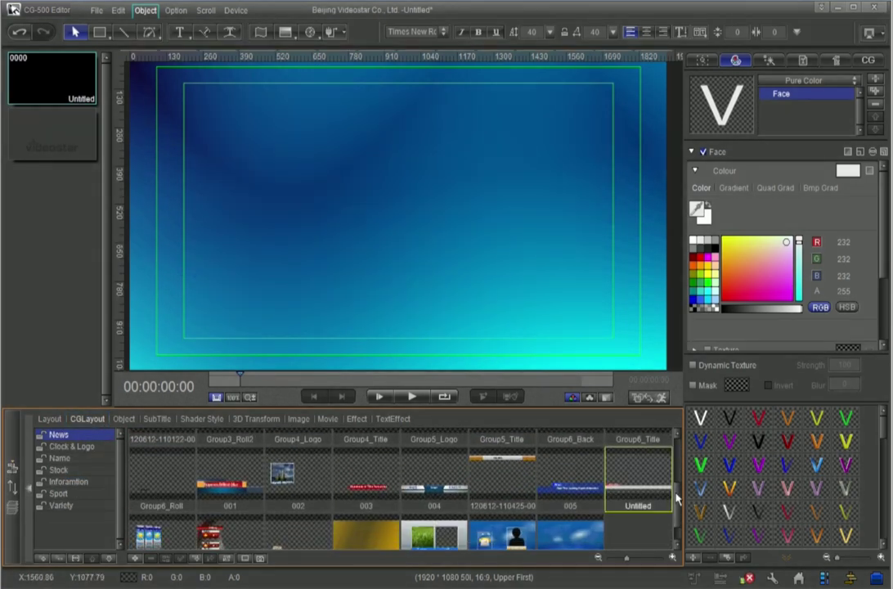
double_click(629, 473)
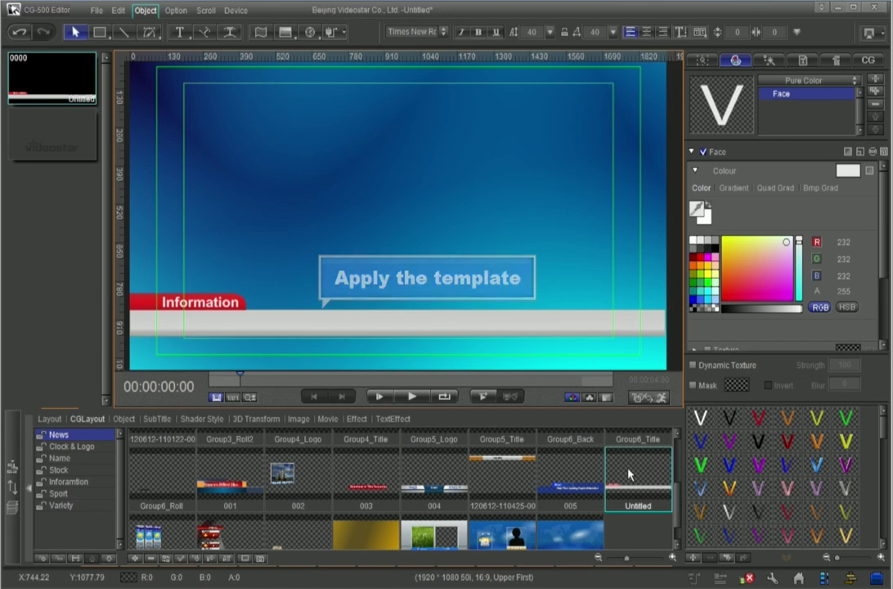
Draw a small triangle near the canvas's upper-left corner, inside the safe area, and colour it red
click(96, 32)
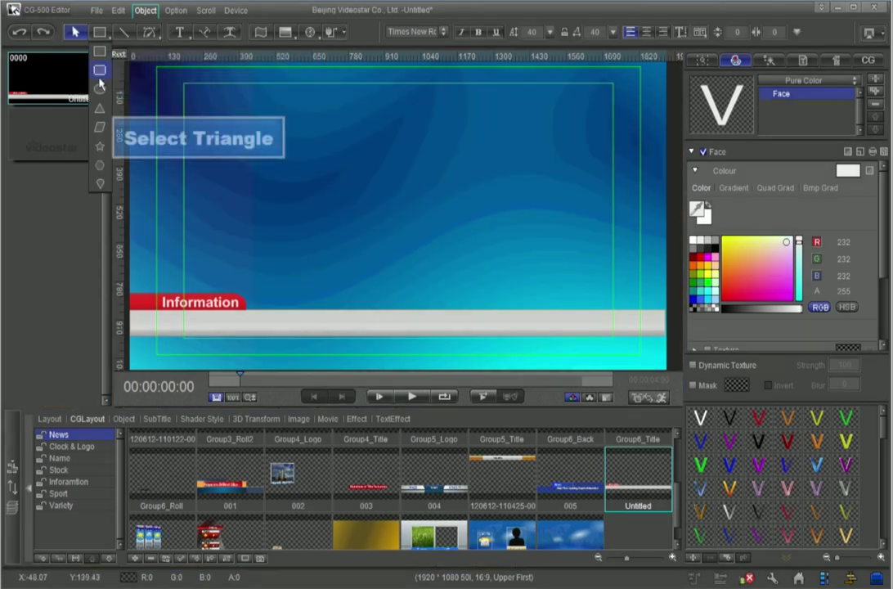
click(99, 114)
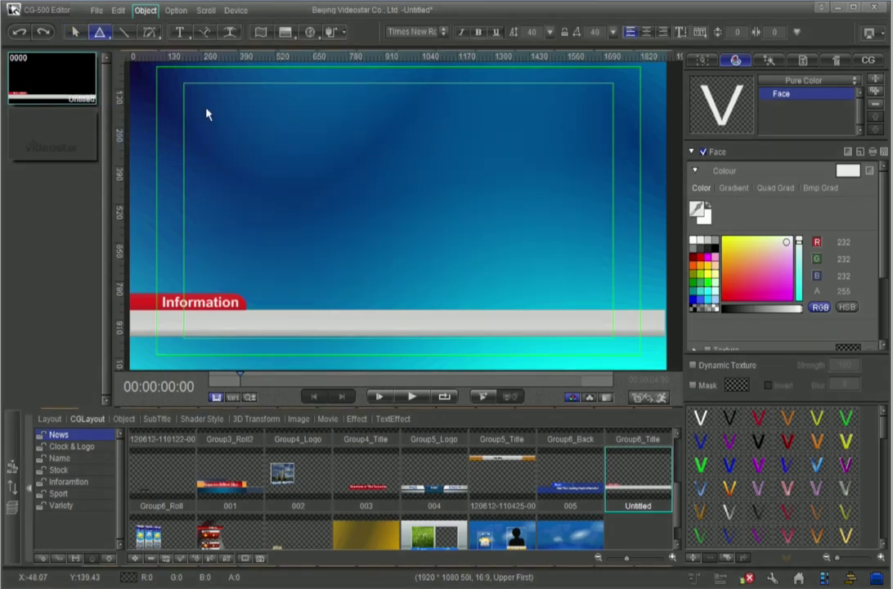
drag(209, 116, 219, 123)
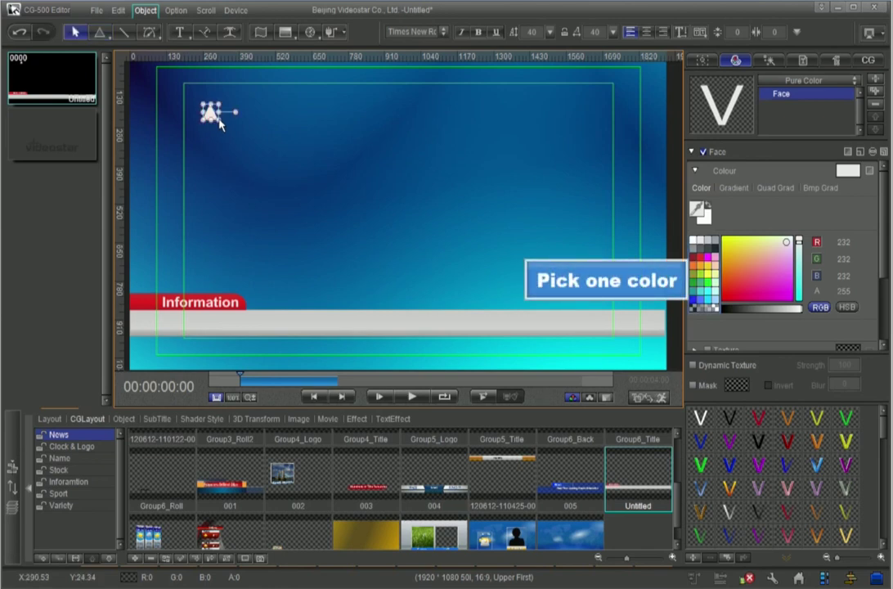
click(700, 258)
Bevel the triangle's face with size 22, depth 44 and a dark red (58, 0, 0) second bevel colour
drag(883, 214, 883, 280)
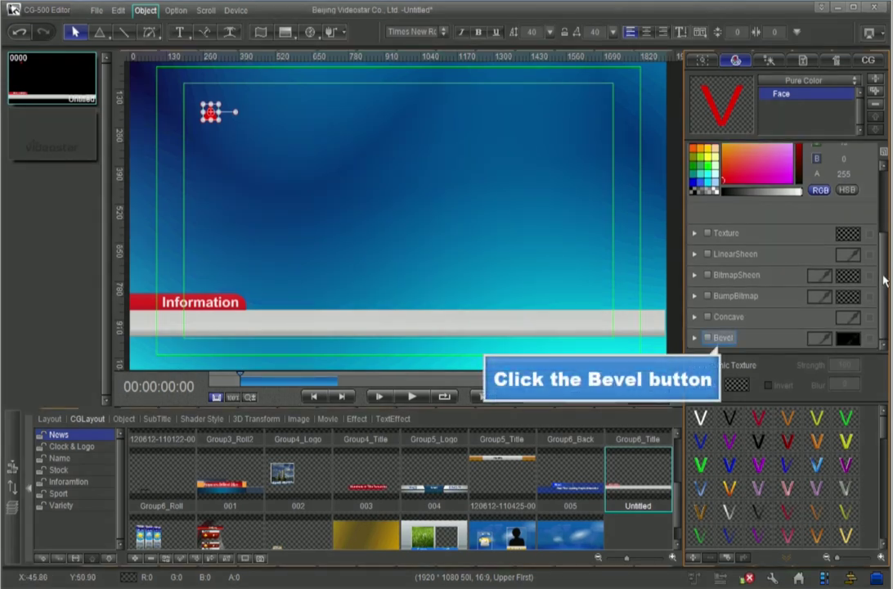
click(708, 338)
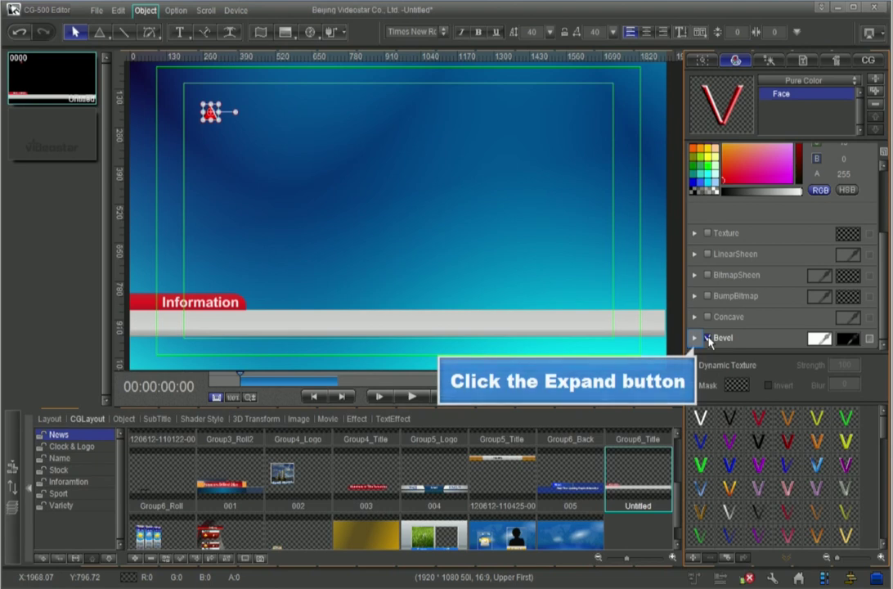
click(695, 337)
drag(885, 306, 884, 338)
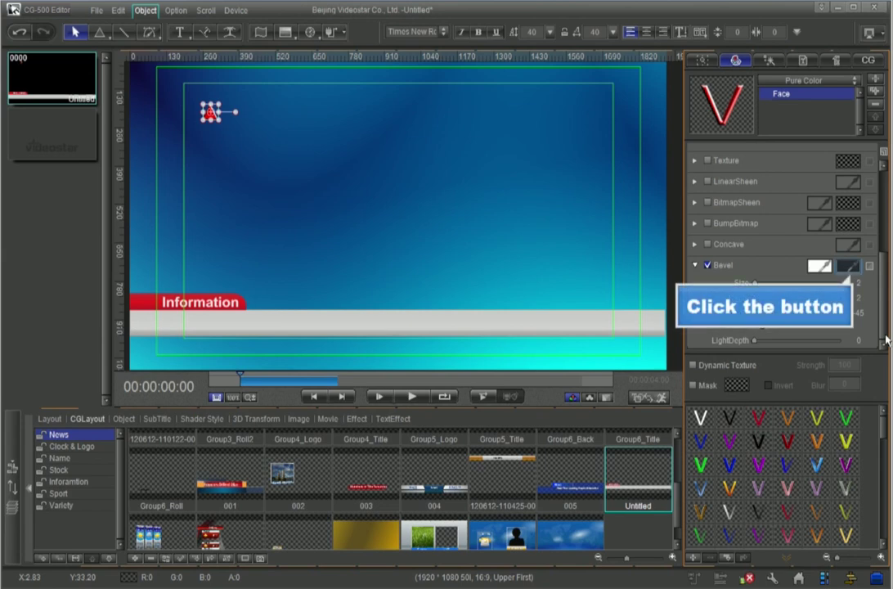
click(847, 266)
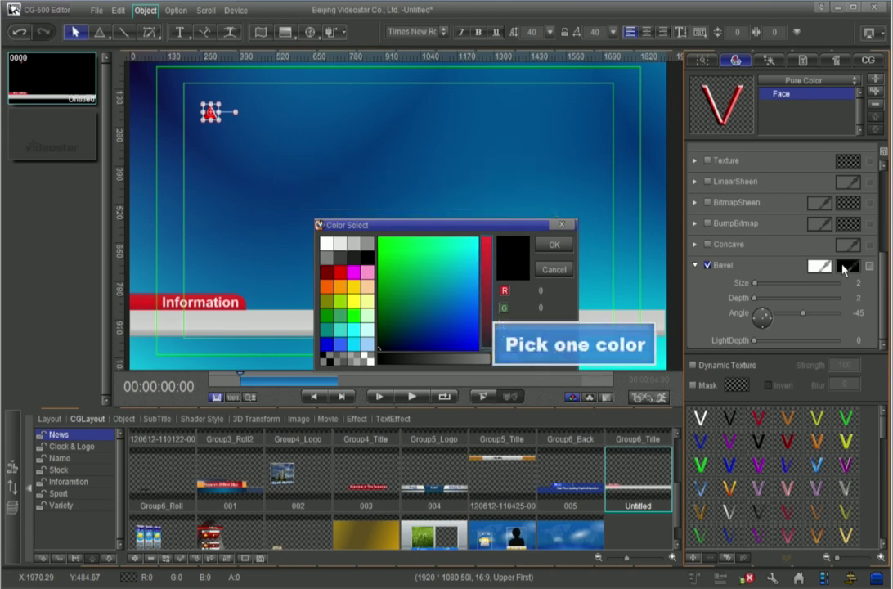
click(486, 326)
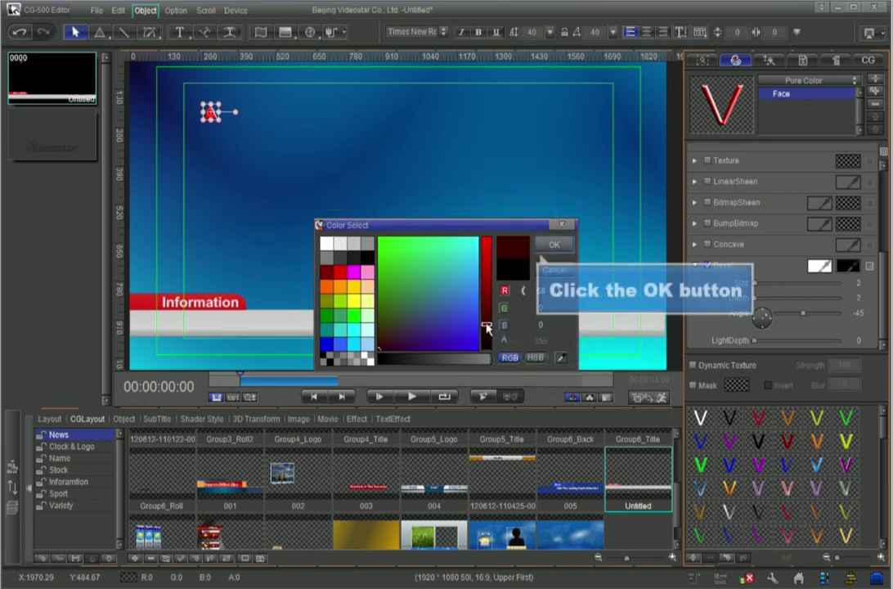
click(557, 246)
drag(755, 282, 760, 283)
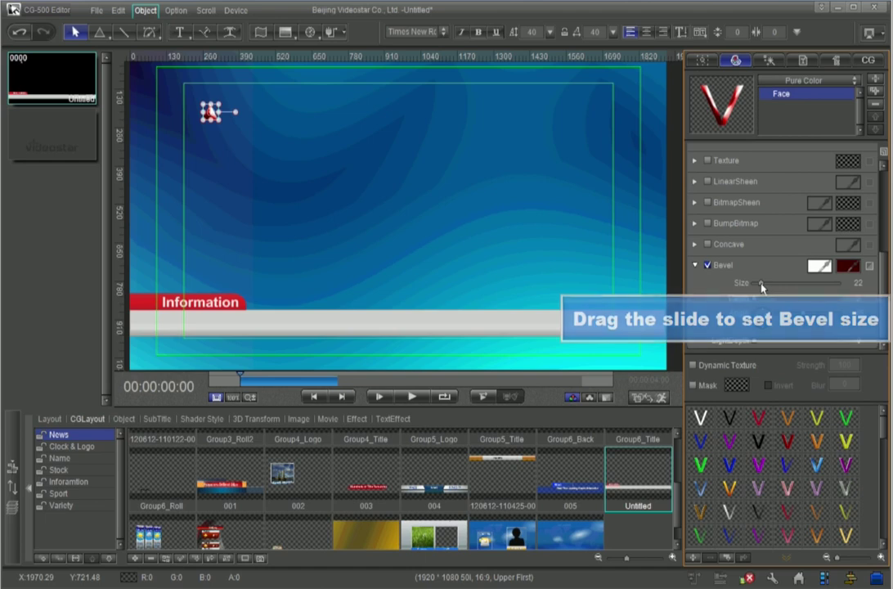
drag(757, 300, 768, 299)
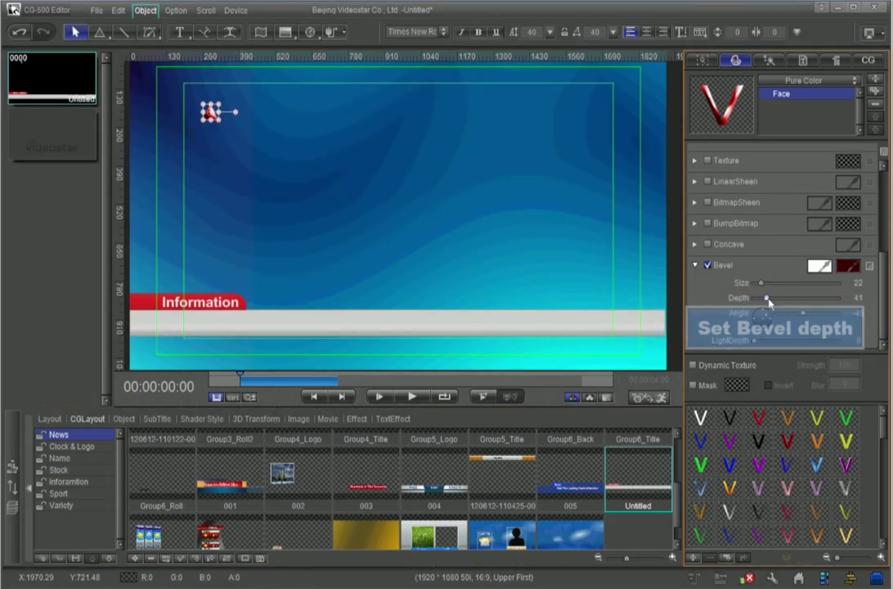
Add a horizontal text object reading "Stock Name" beside the triangle
click(181, 35)
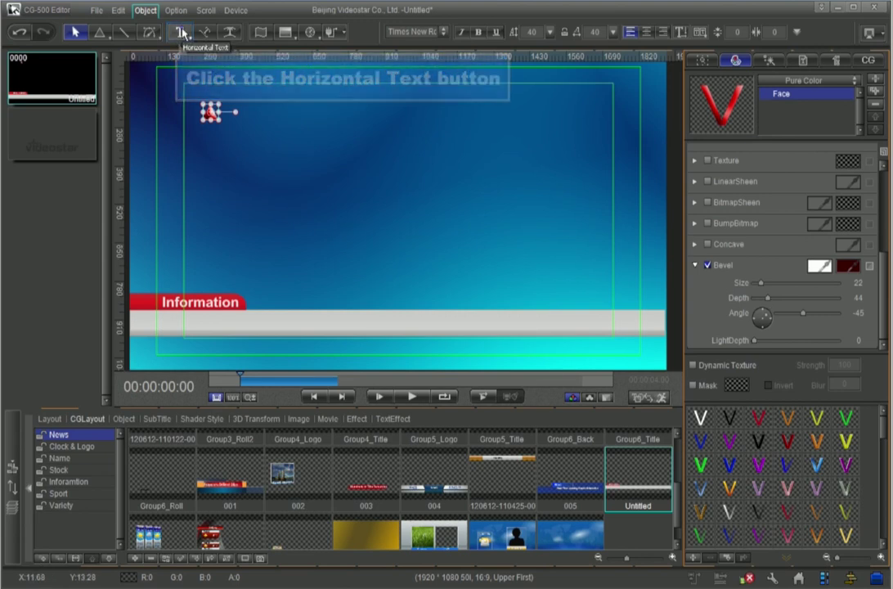
click(256, 114)
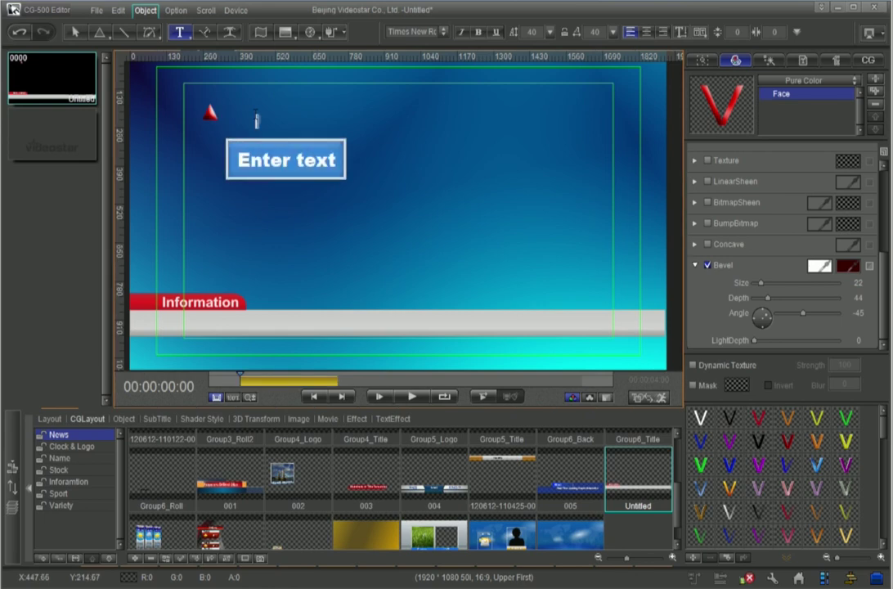
text(Stock Mame)
Set the Stock Name text to Arial Black at size 49 and move it level with the triangle, close beside it
drag(314, 122, 257, 121)
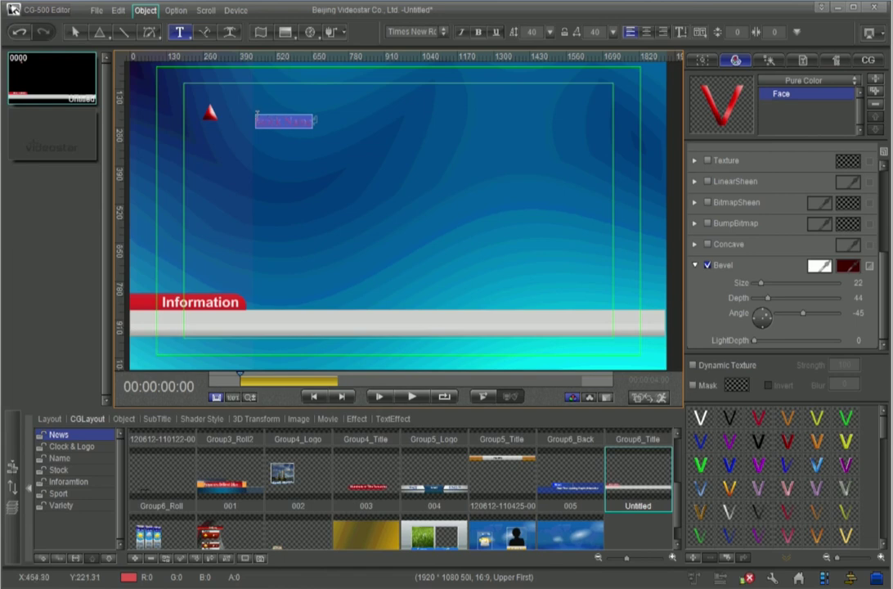
drag(532, 32, 535, 33)
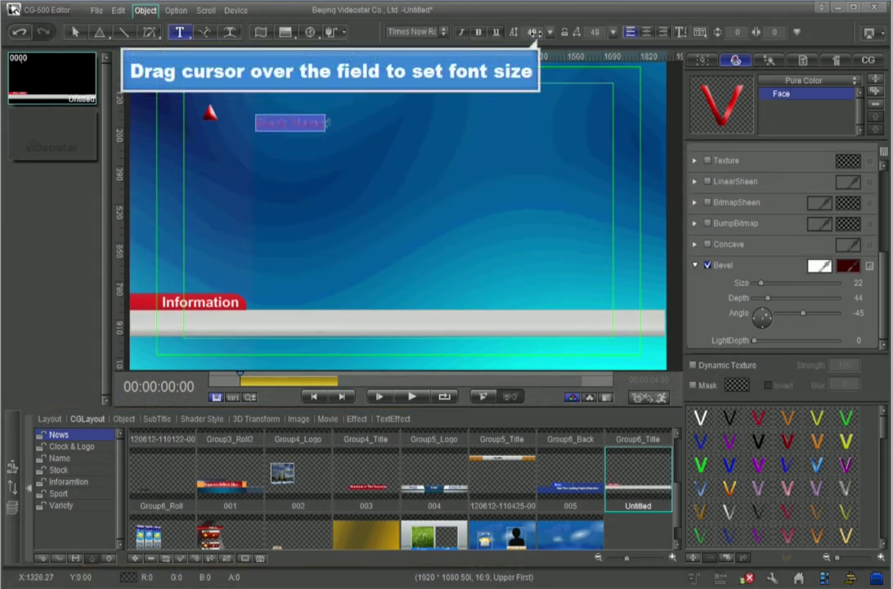
click(444, 32)
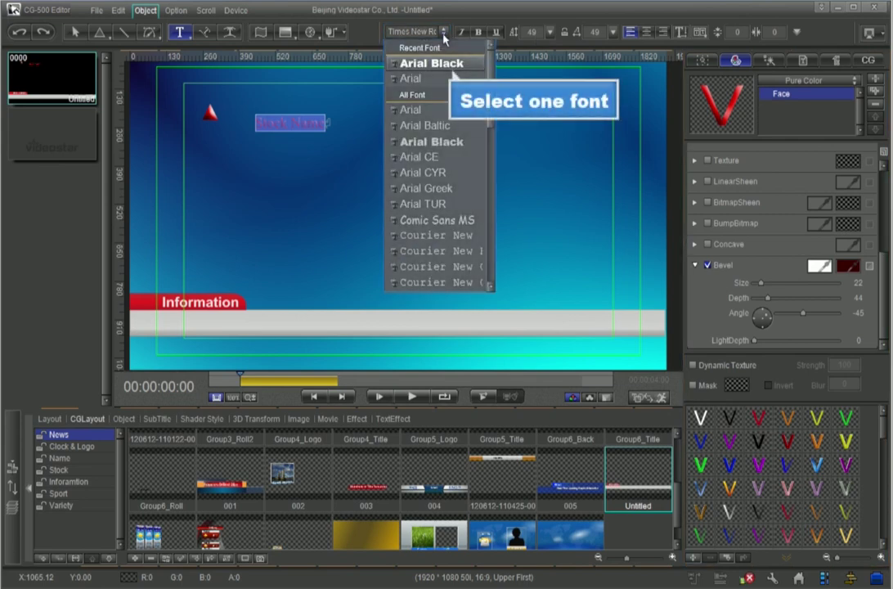
click(431, 63)
drag(327, 119, 298, 101)
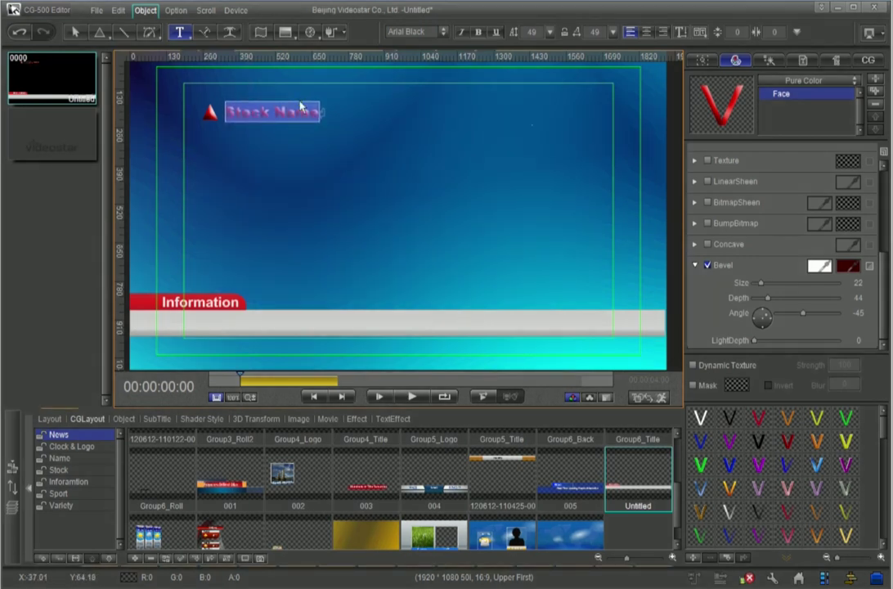
Remove the bevel from the Stock Name text and colour its face black
click(708, 267)
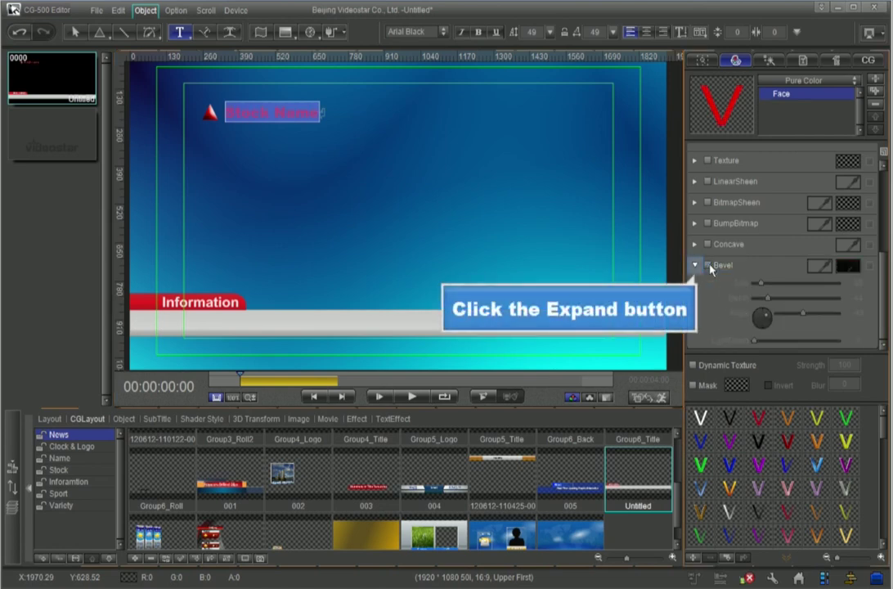
click(695, 264)
drag(882, 280, 879, 215)
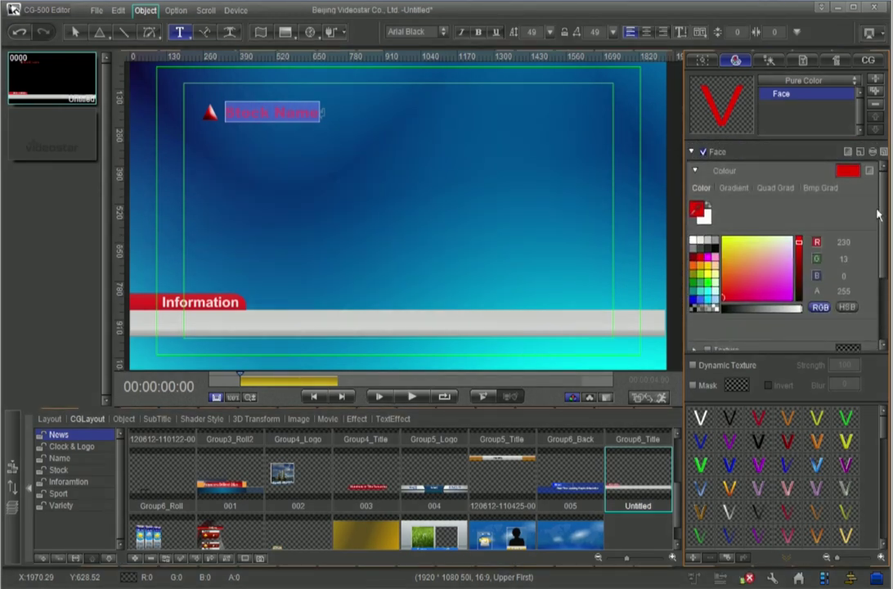
click(713, 247)
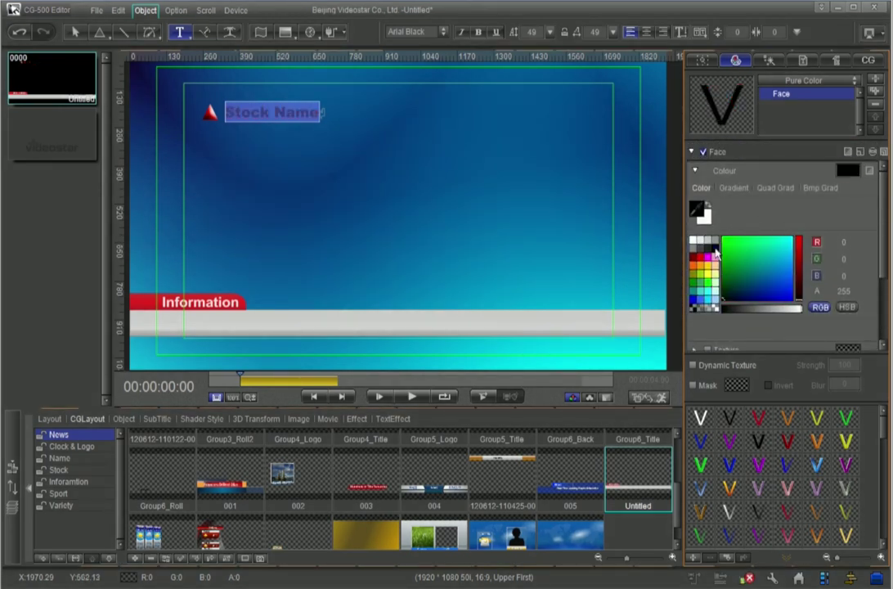
click(318, 92)
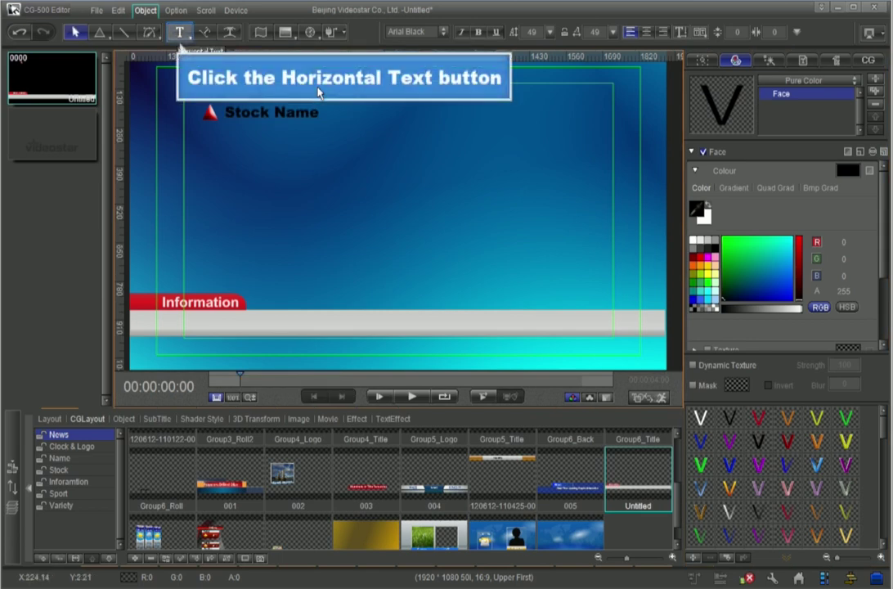
Add a horizontal text object reading "10.000" after Stock Name and colour its face red (230, 13, 0)
click(179, 33)
click(339, 112)
text(10.000)
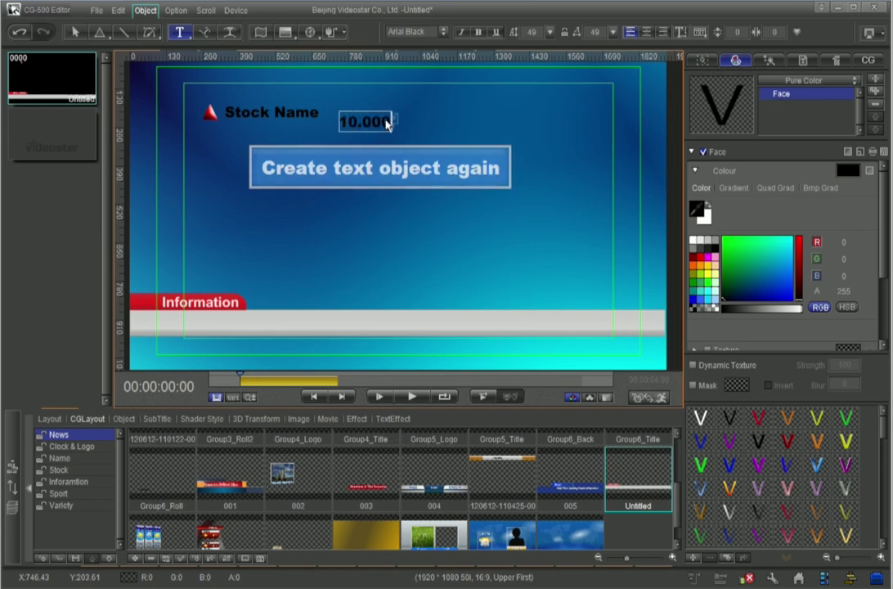
drag(389, 120, 342, 120)
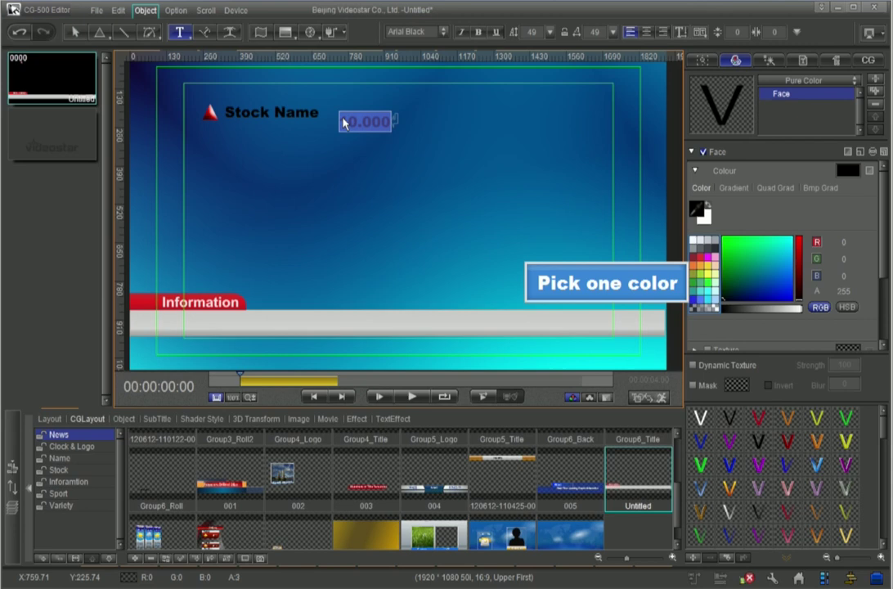
click(700, 260)
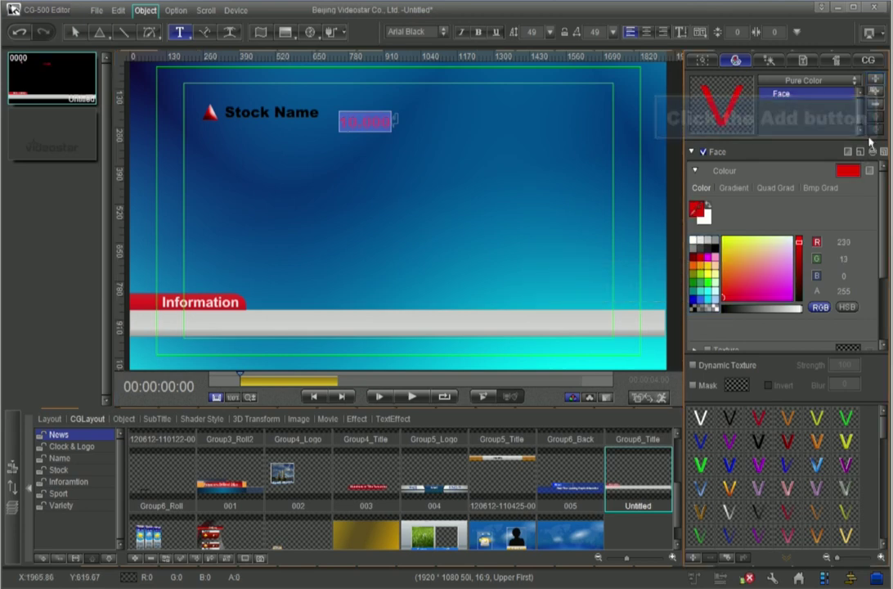
Add a black shadow to the 10.000 text and move it in line with Stock Name
click(874, 80)
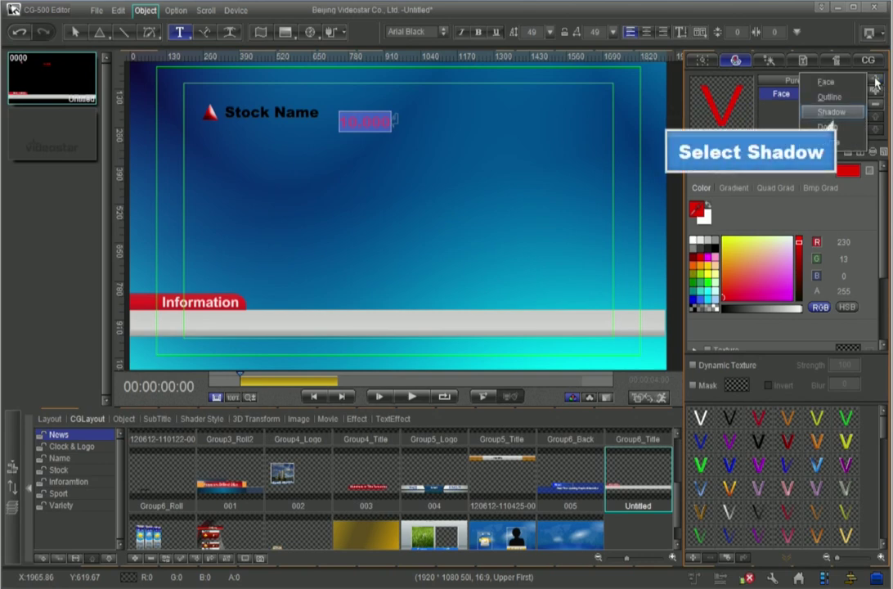
click(845, 113)
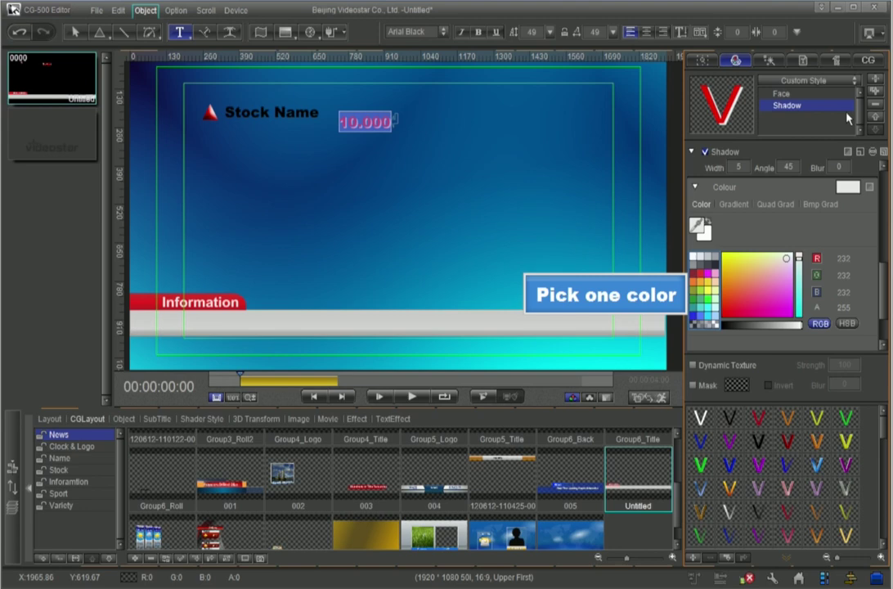
click(716, 265)
drag(372, 112, 360, 103)
key(Escape)
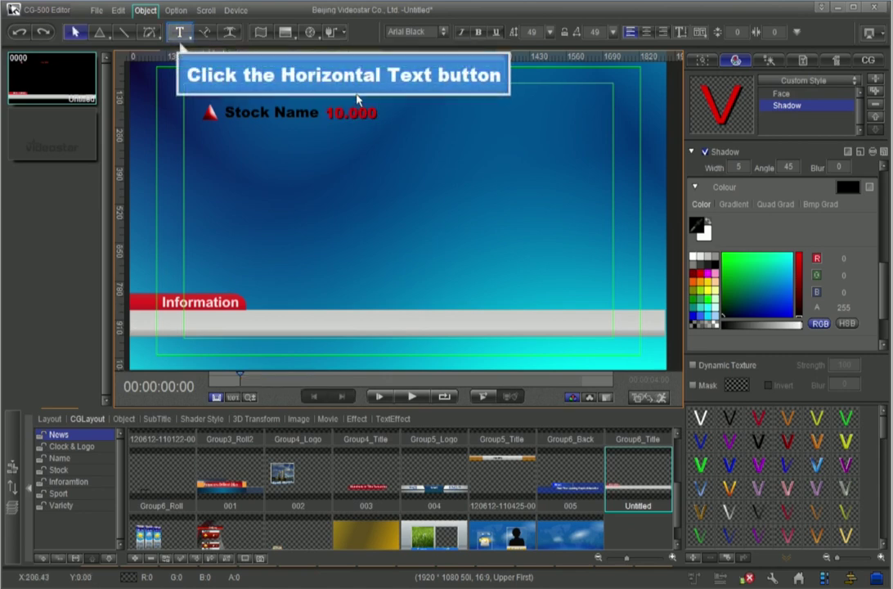
Add a horizontal text object reading "10.00%" and place it in line after the 10.000 text
click(179, 31)
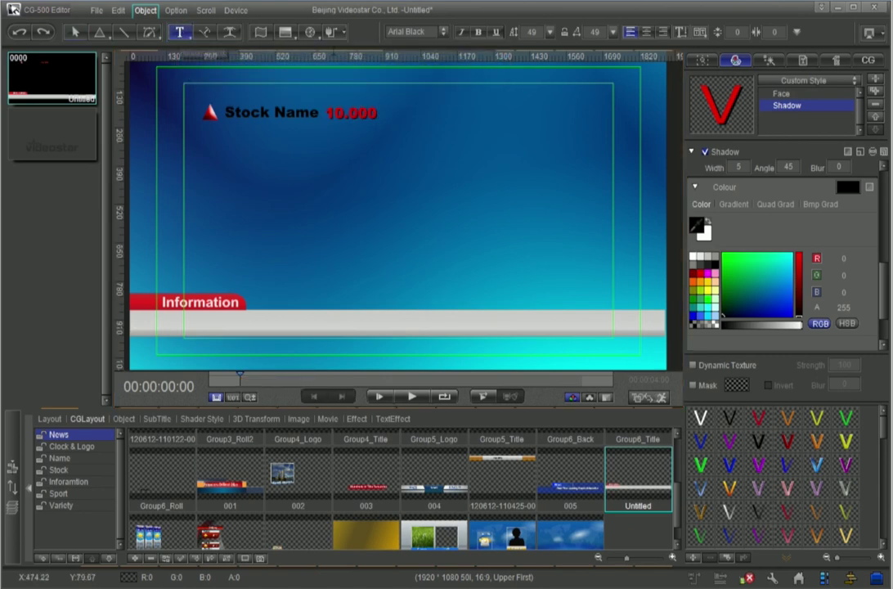
click(394, 112)
text(10.00%)
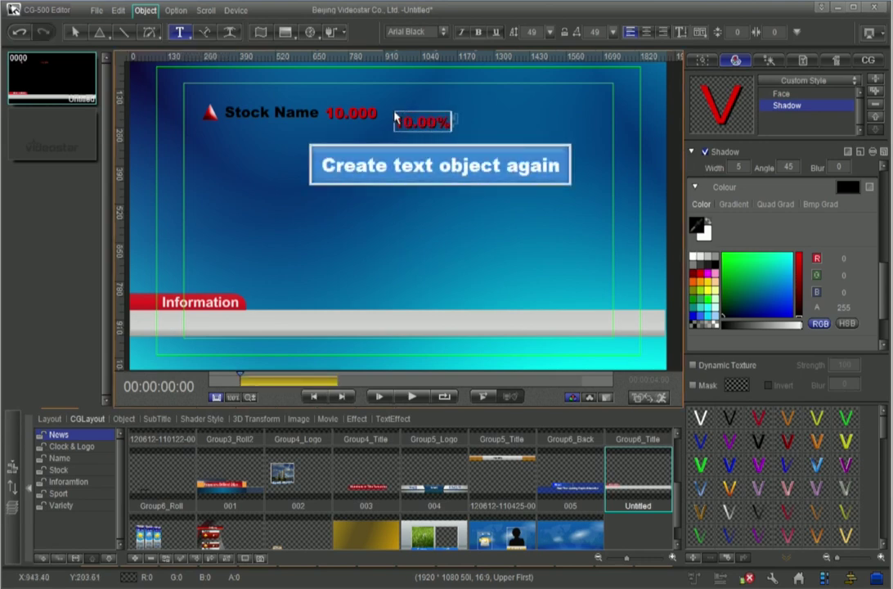
drag(395, 117, 391, 106)
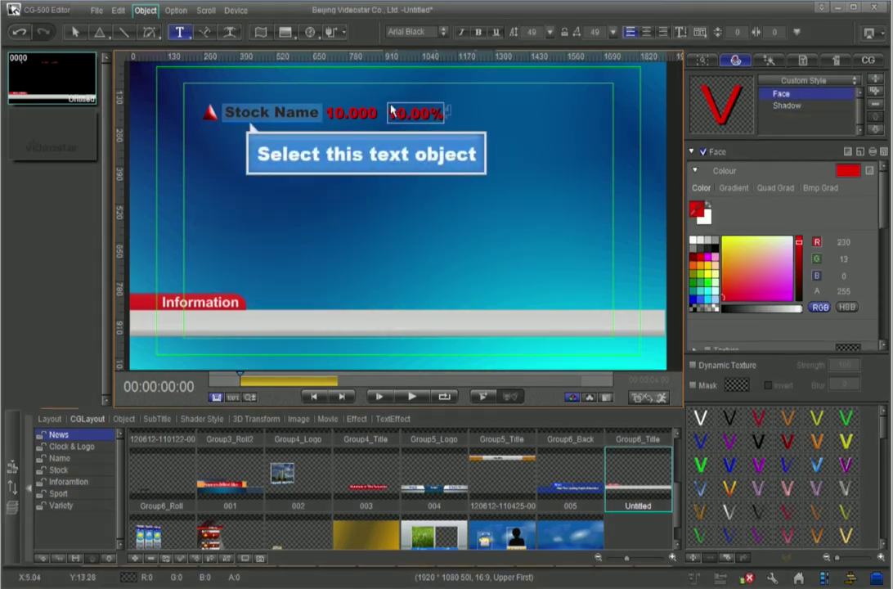
Make the Stock Name text a Replaceable Object with the ID class Stock Name
click(259, 117)
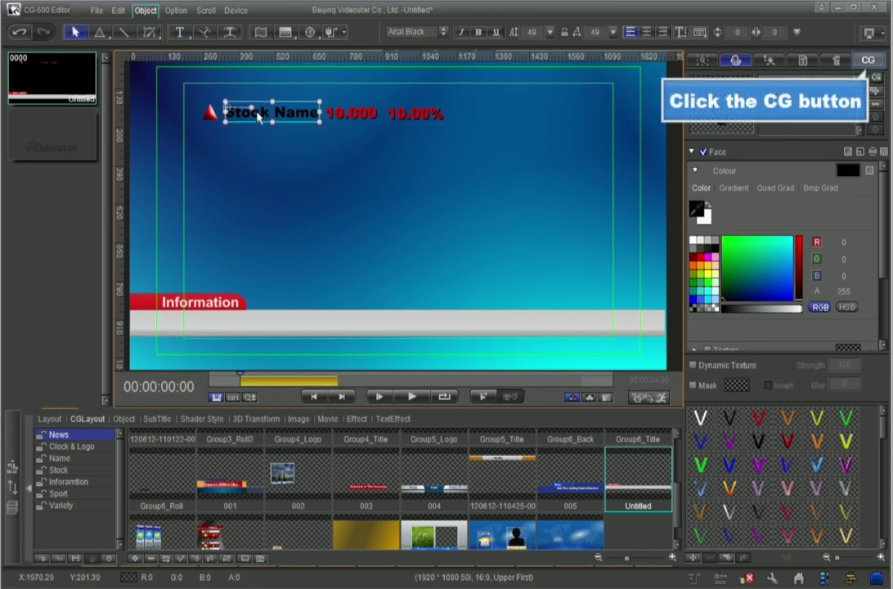
click(868, 61)
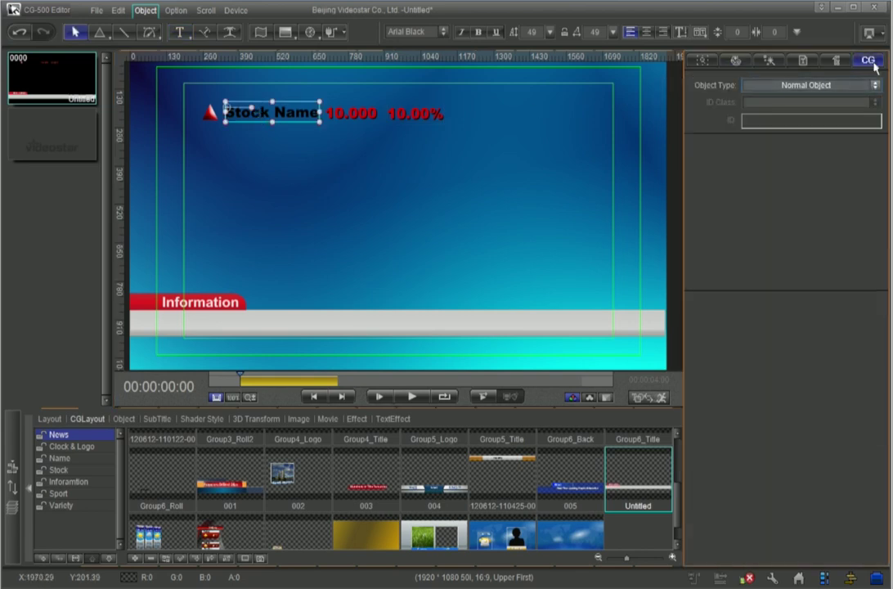
click(874, 86)
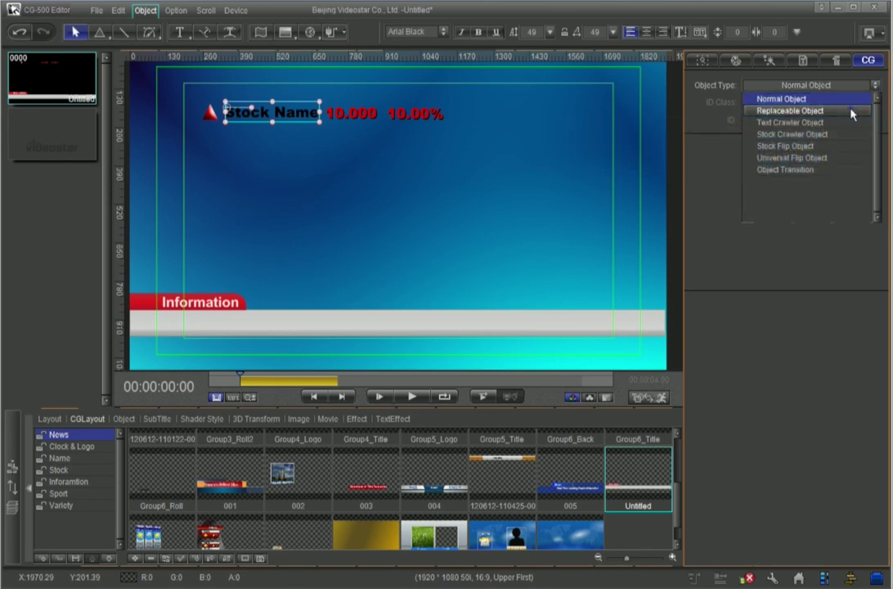
click(855, 111)
click(874, 103)
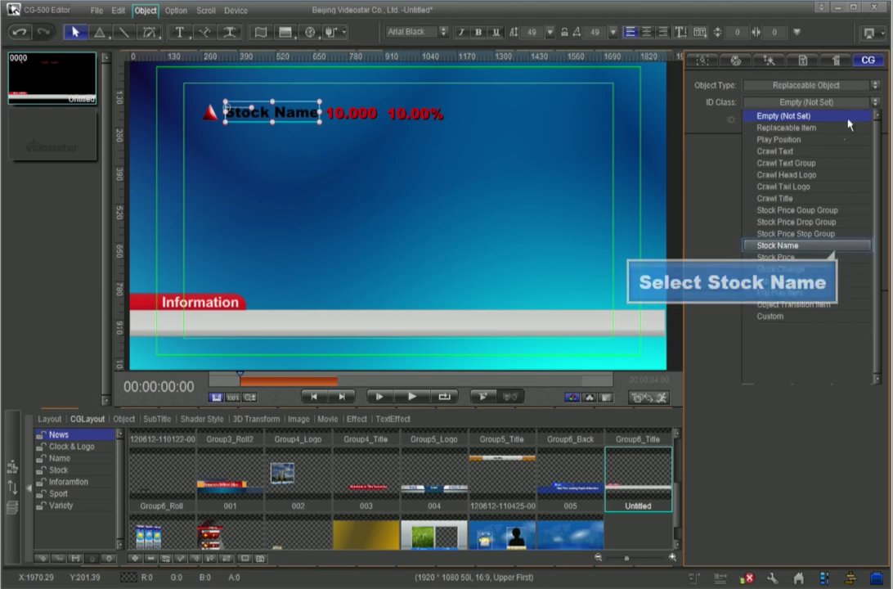
click(714, 243)
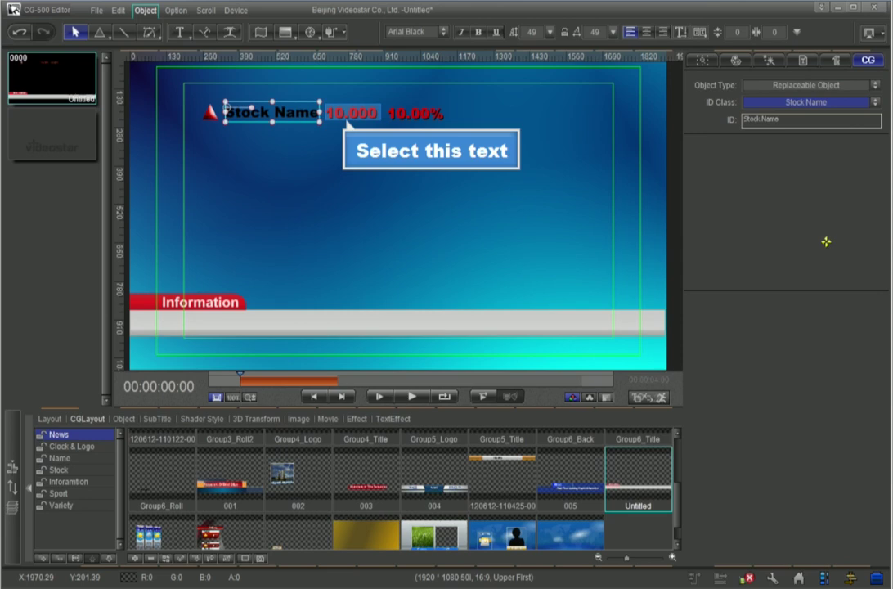
Make the 10.000 text a Replaceable Object with the ID class Stock Price
click(352, 113)
click(874, 85)
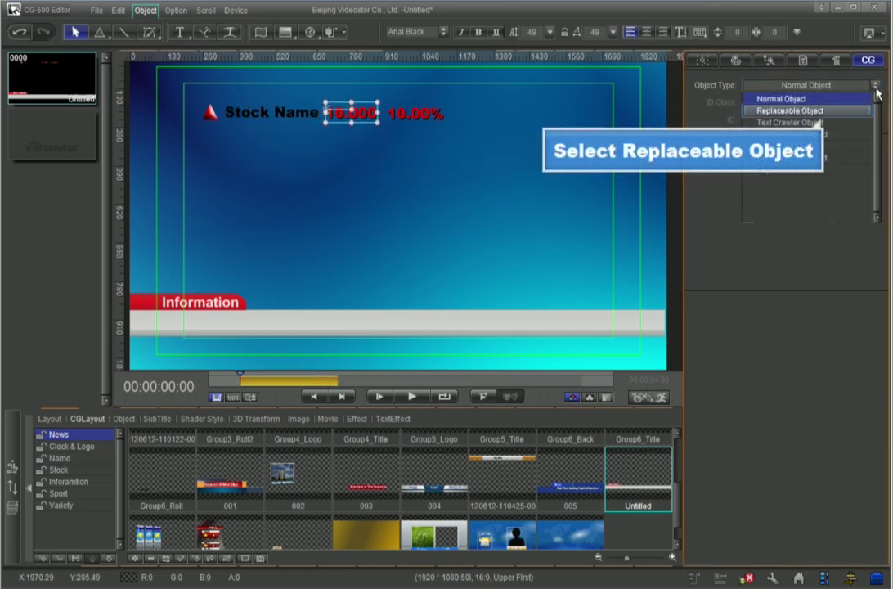
click(792, 111)
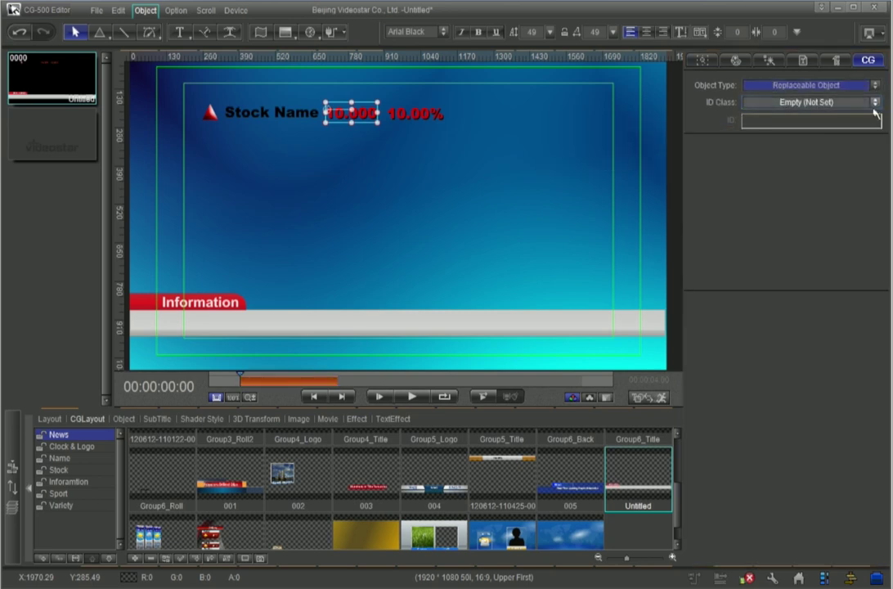
click(875, 102)
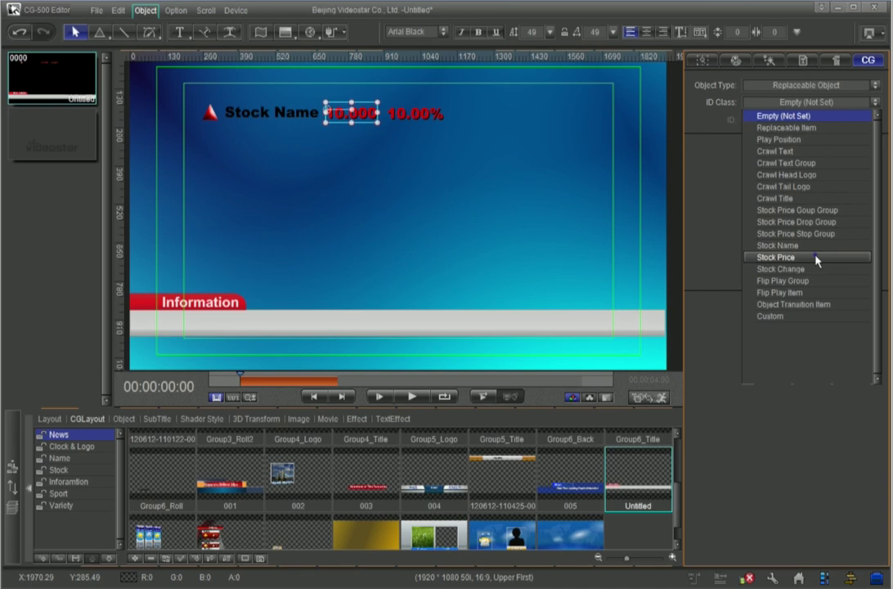
click(765, 258)
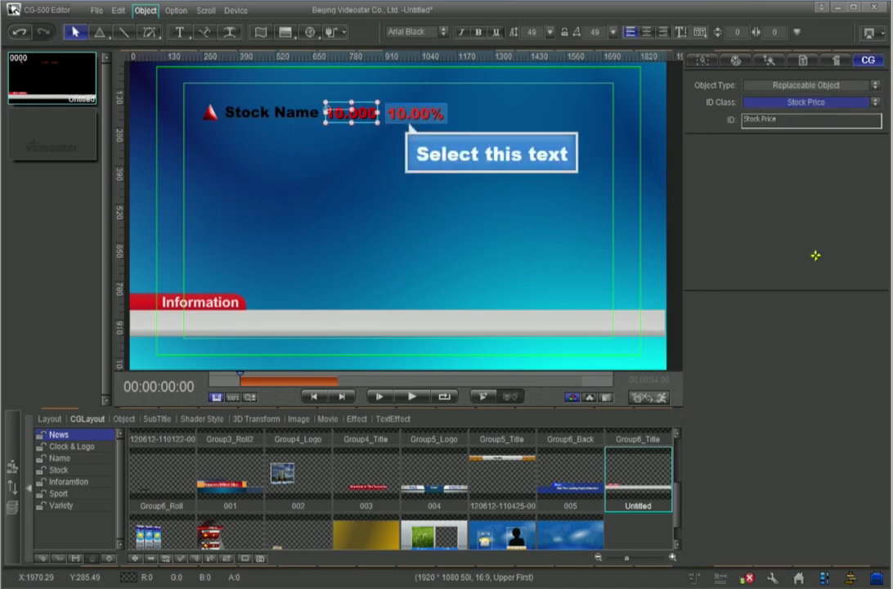
Make the 10.00% text a Replaceable Object with the ID class Stock Change, and deselect it
click(422, 116)
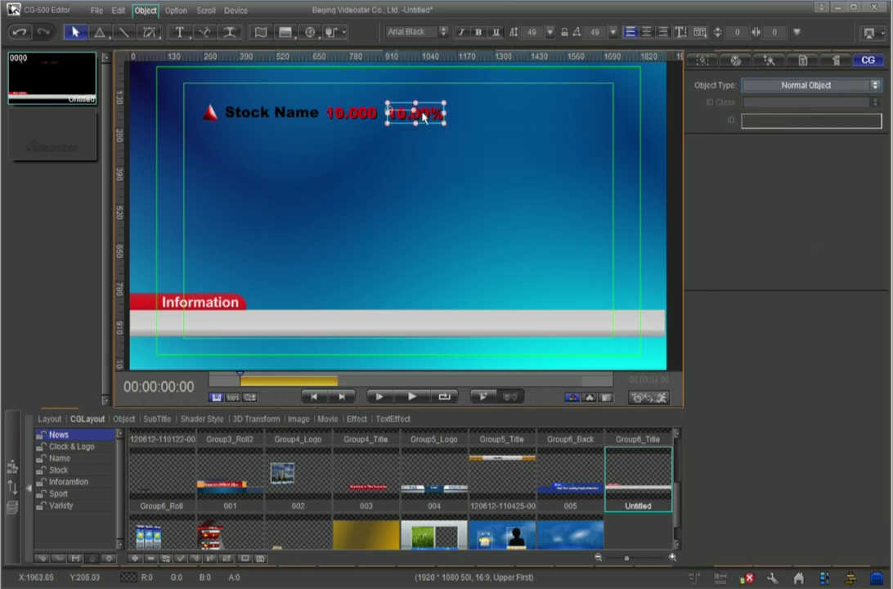
click(874, 86)
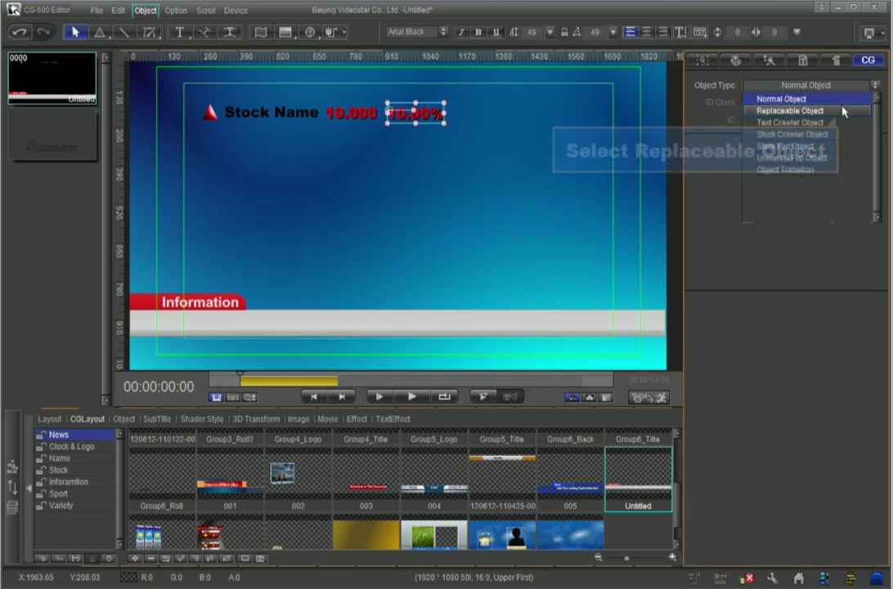
click(842, 112)
click(875, 104)
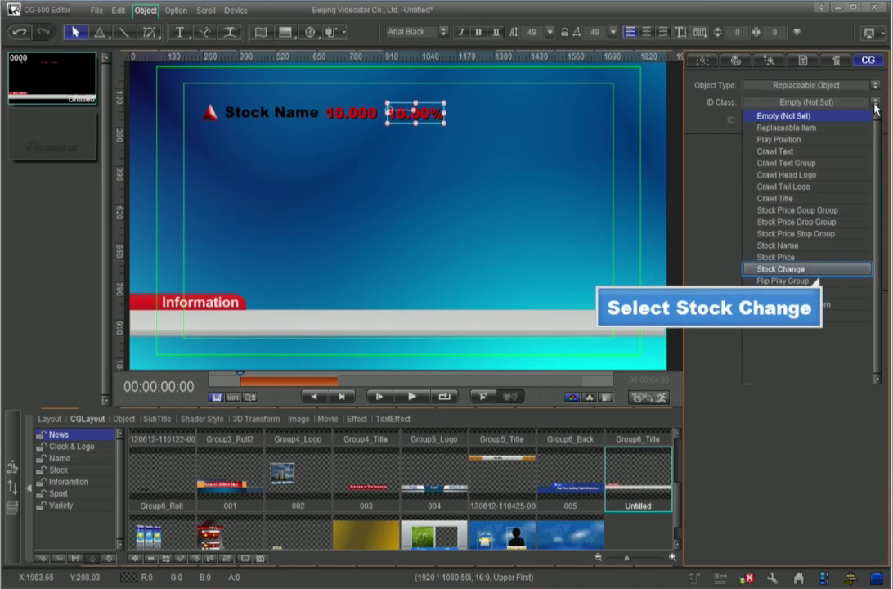
click(750, 269)
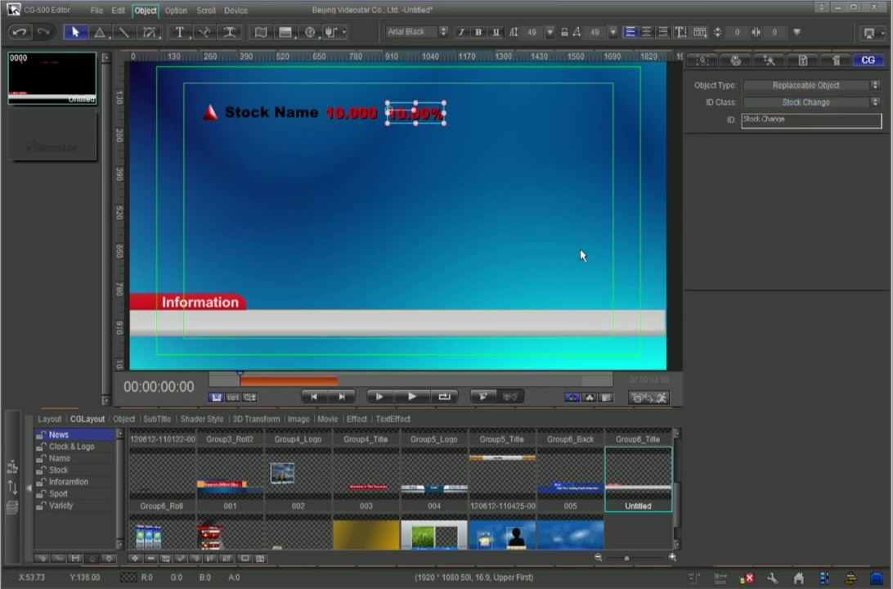
click(458, 151)
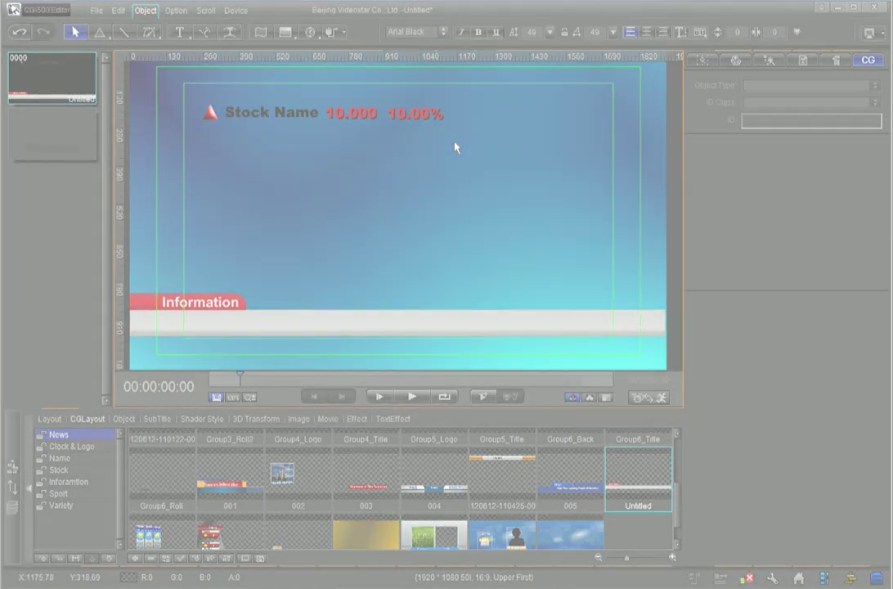